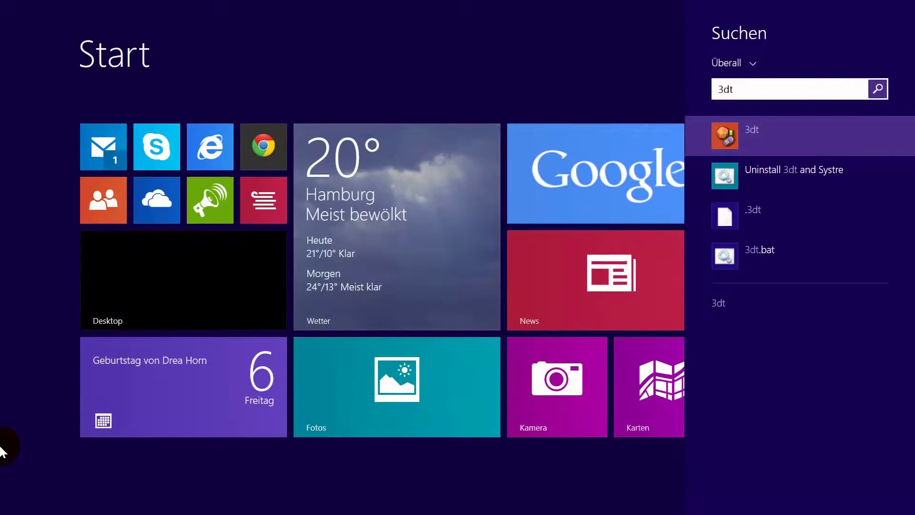
- Launch 3dt and open HKUST-1_c.out_3dt.cgd from the HKUST-1 folder
key(Return)
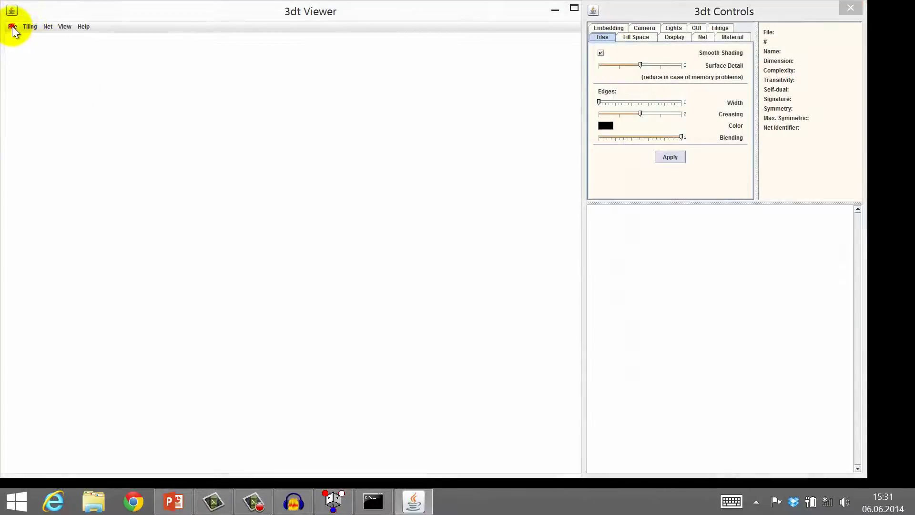
click(12, 25)
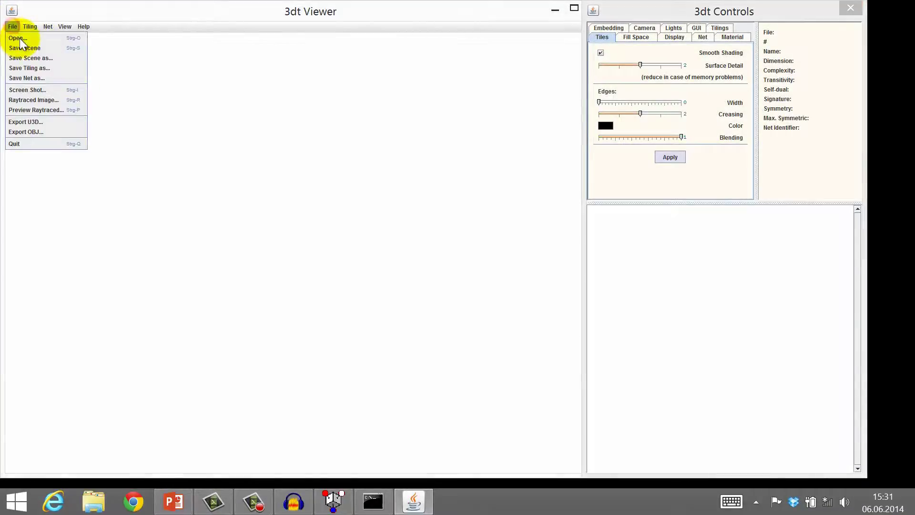
click(19, 38)
drag(503, 269, 538, 273)
click(486, 235)
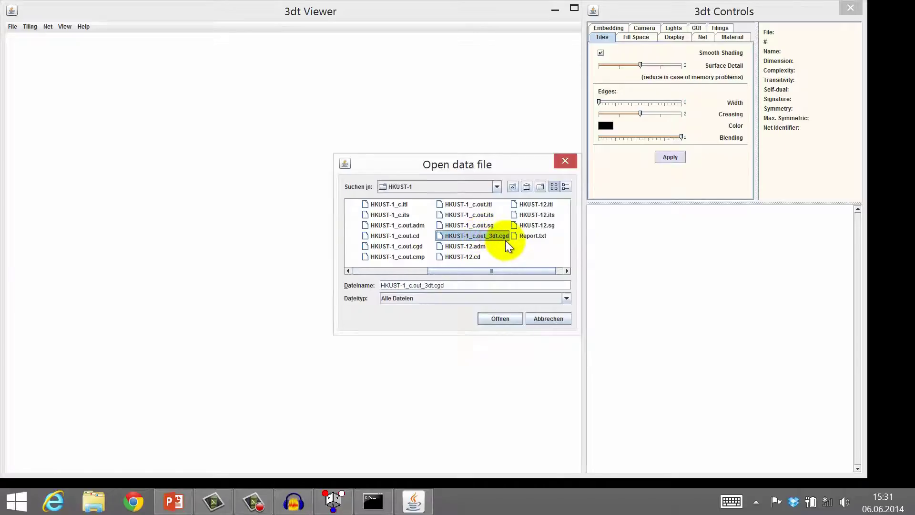
click(499, 318)
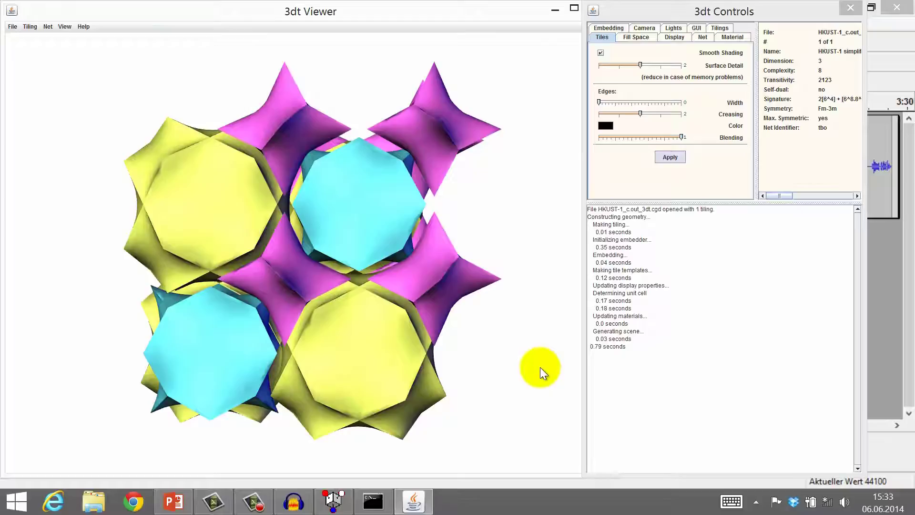
- Rotate the HKUST-1 tiling to inspect it, then view it straight along an axis
drag(539, 368, 491, 380)
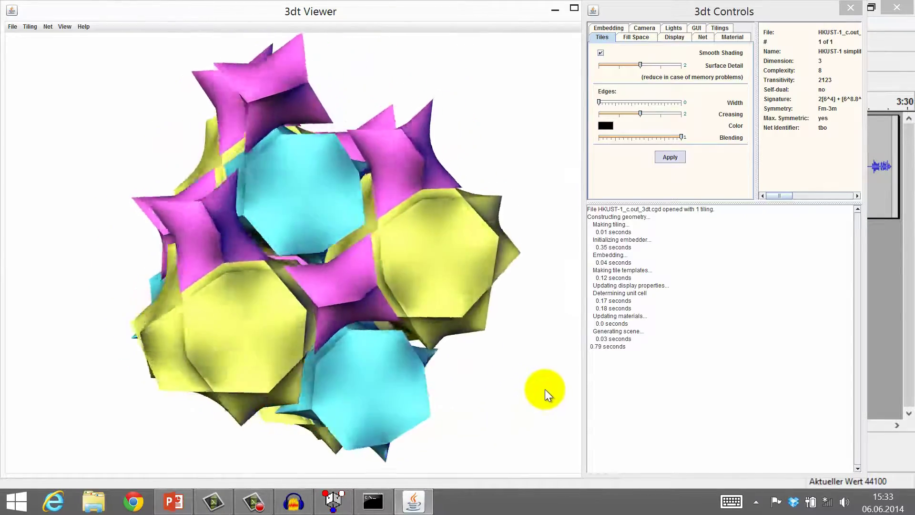
click(545, 389)
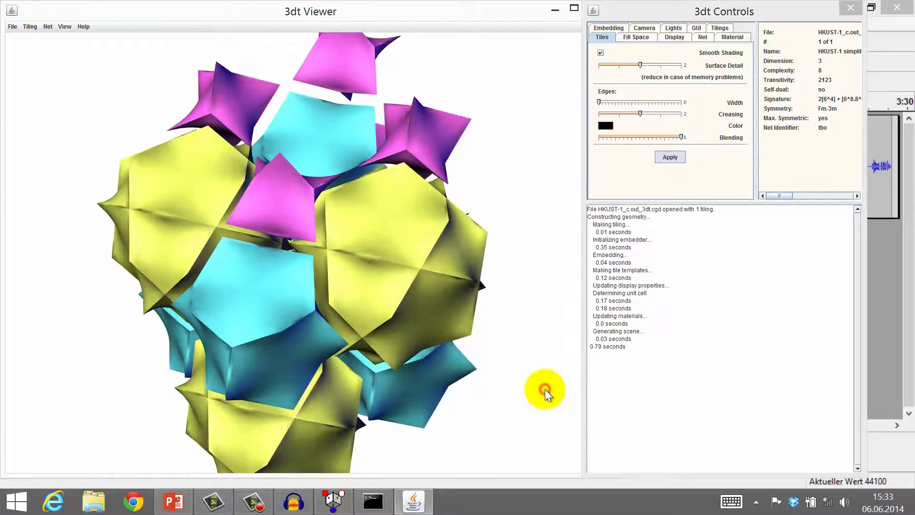
drag(531, 390, 457, 350)
click(66, 27)
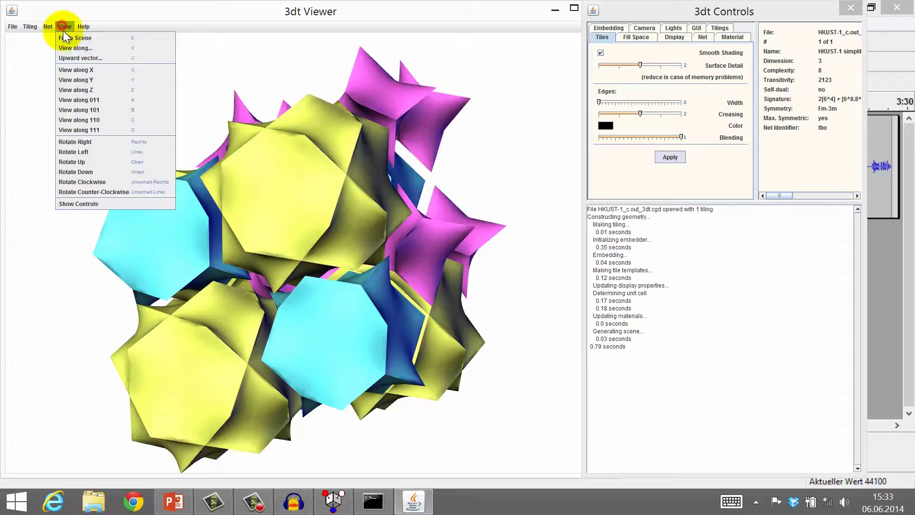
click(86, 69)
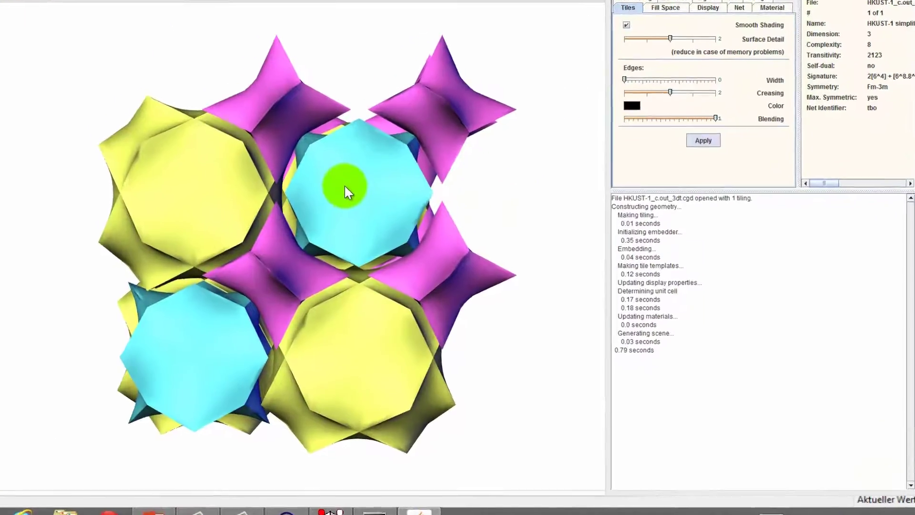
- Recolour the cyan tile's whole class purple
right_click(345, 187)
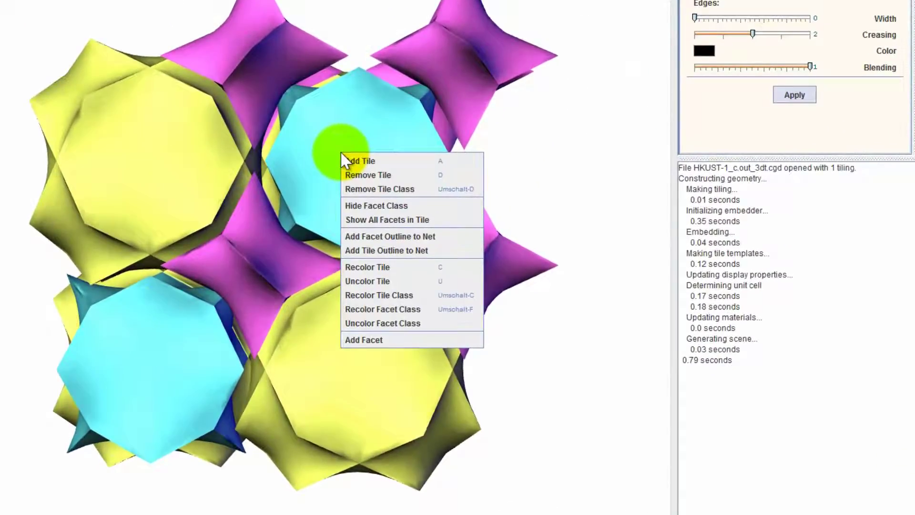
click(393, 296)
click(229, 170)
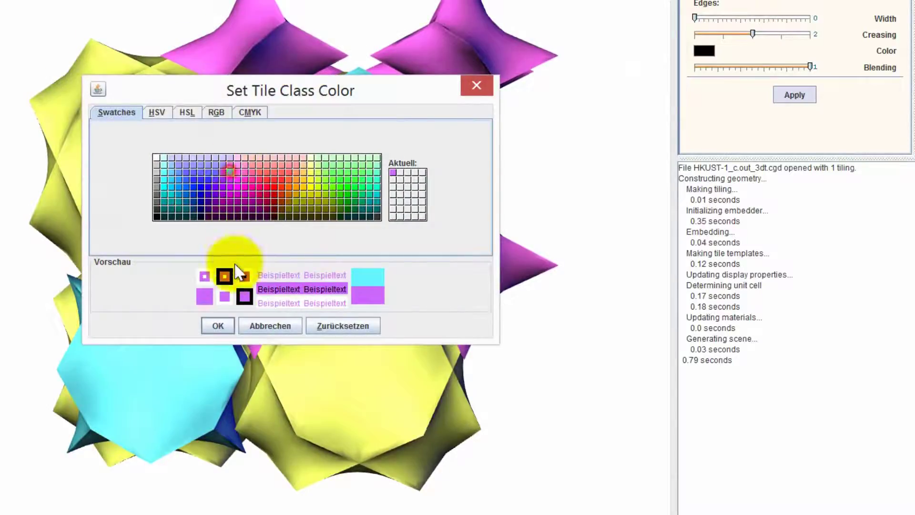
click(221, 319)
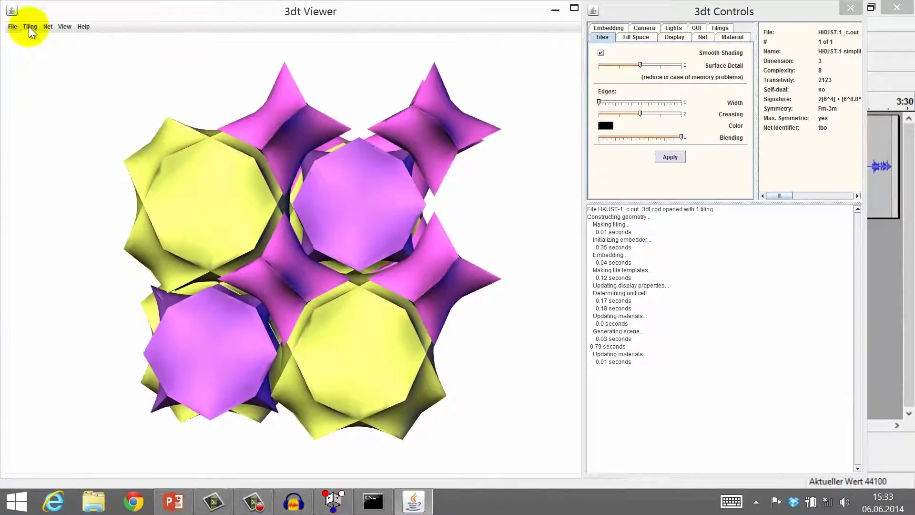
- Recolour all tile classes twice, ending with purple, orange and green tiles
click(29, 28)
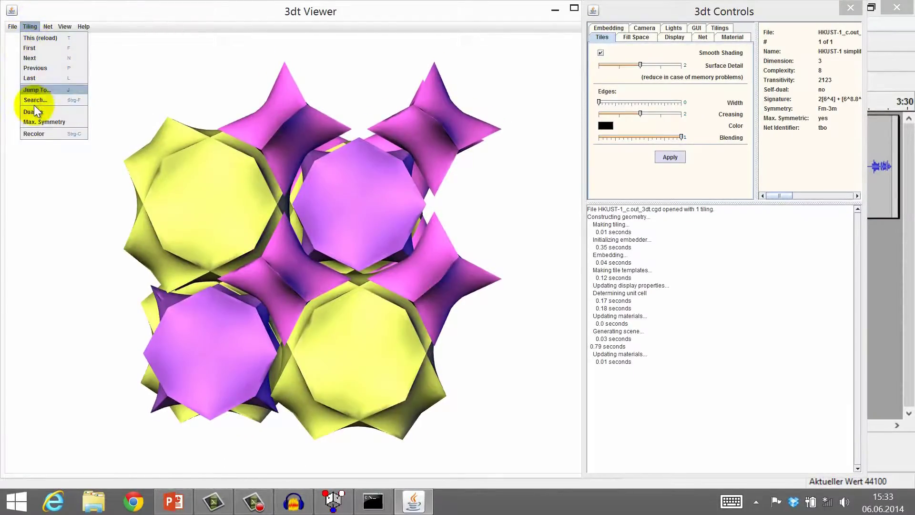
click(36, 132)
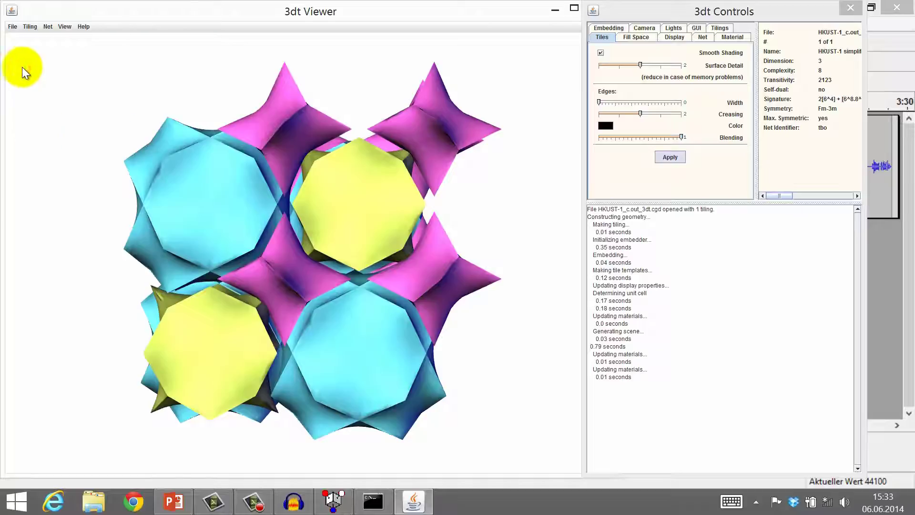
click(29, 27)
click(41, 131)
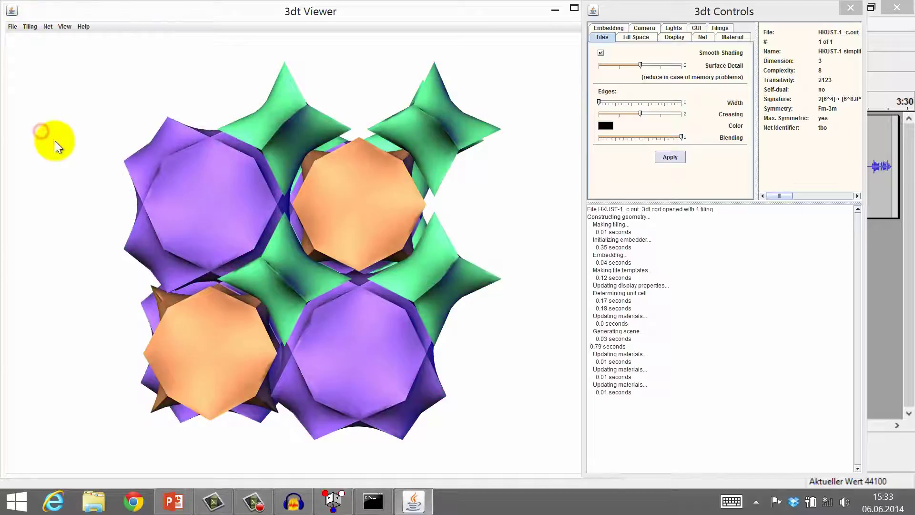
- Remove an orange tile and the purple tile behind it, leaving a hole
right_click(351, 207)
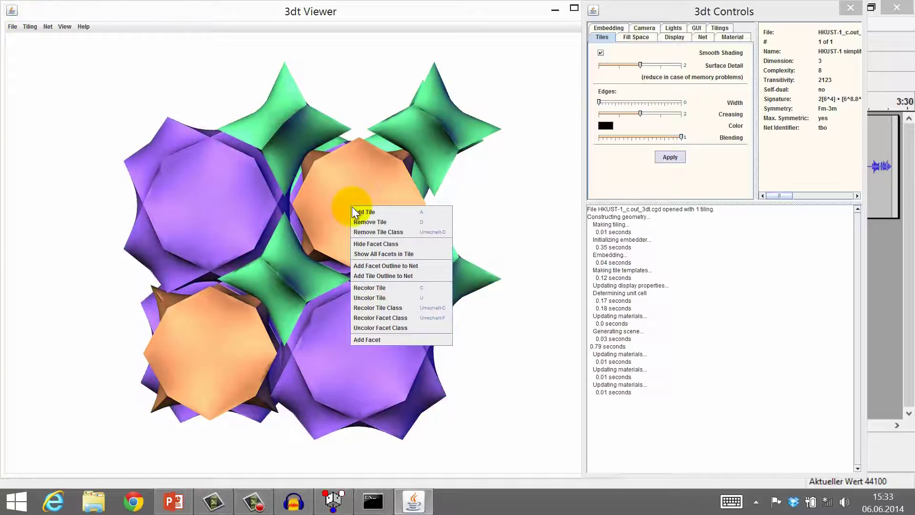
click(376, 220)
right_click(372, 220)
click(391, 238)
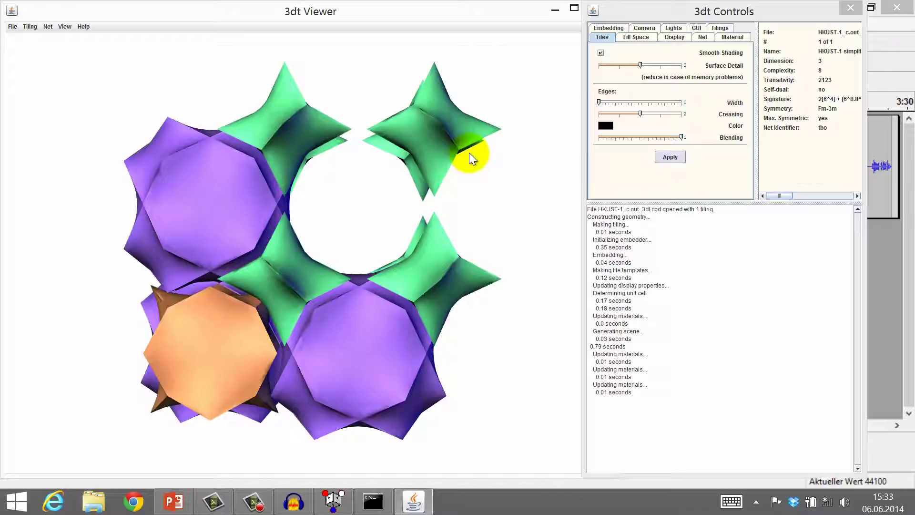
- Add green and large purple tiles at the upper right, then fit the cluster into view
right_click(467, 132)
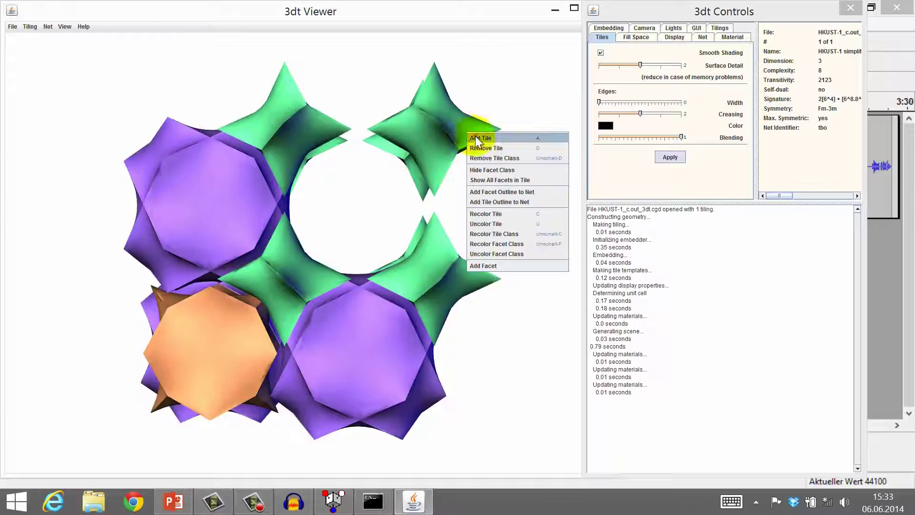
click(476, 138)
right_click(482, 104)
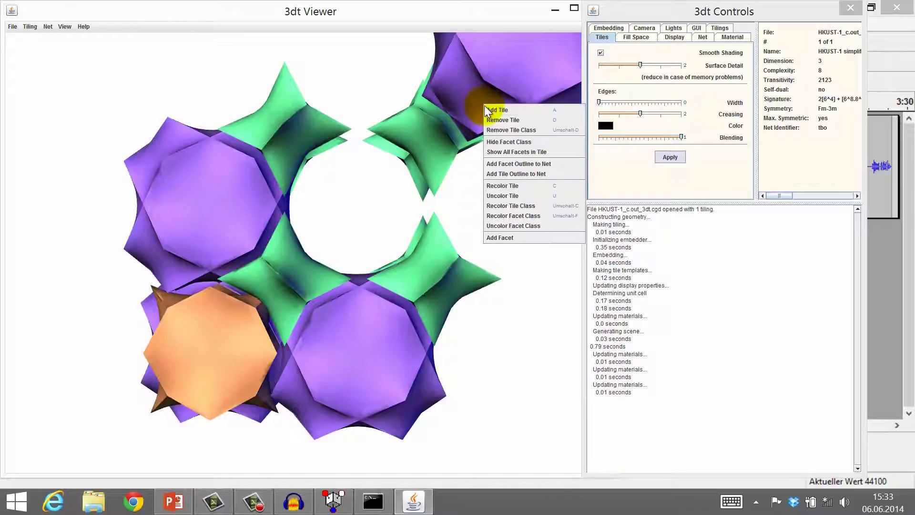
click(490, 110)
right_click(476, 115)
click(490, 120)
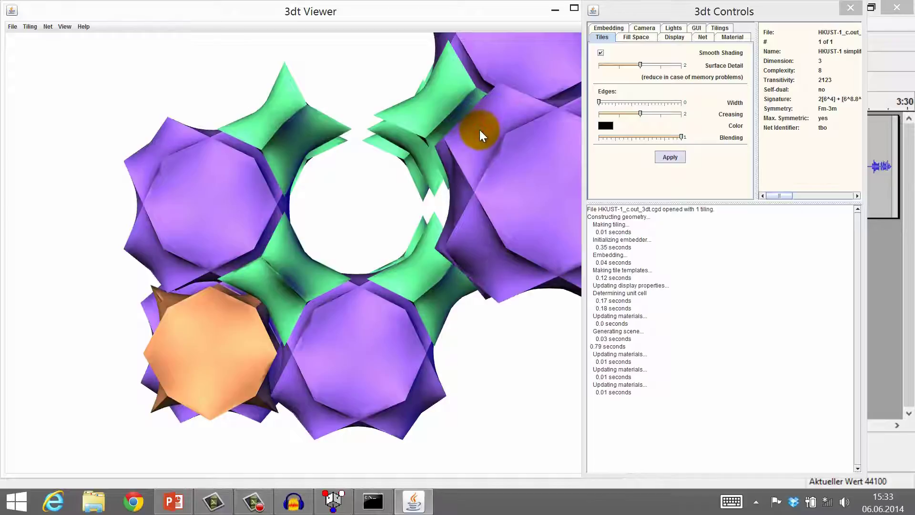
right_click(479, 131)
click(491, 135)
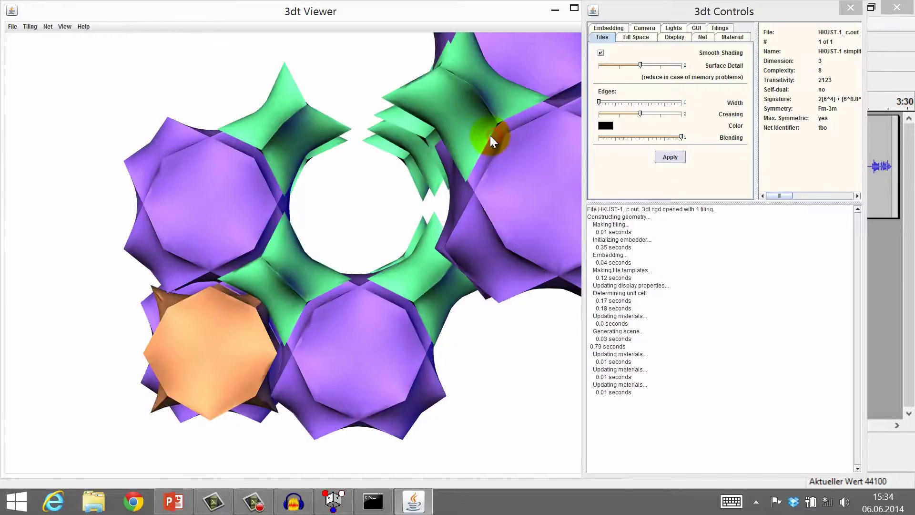
key(Home)
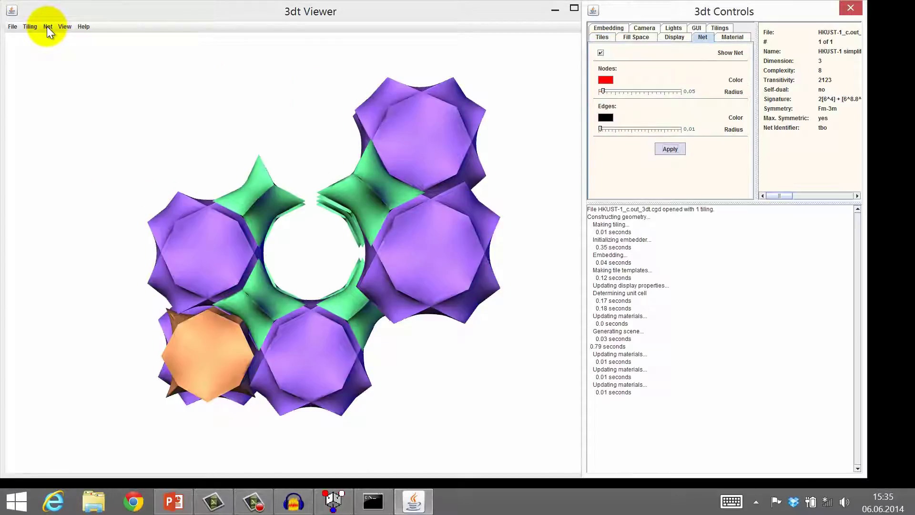
click(48, 26)
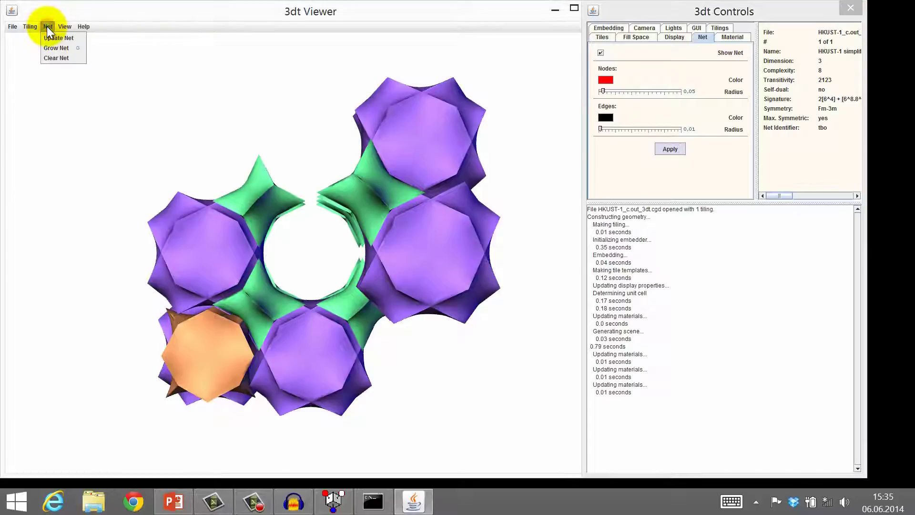
click(54, 39)
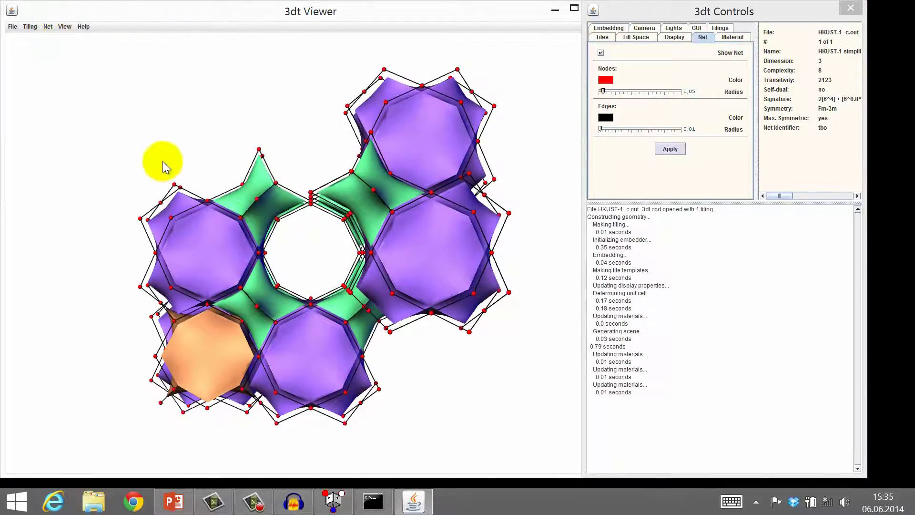
click(48, 27)
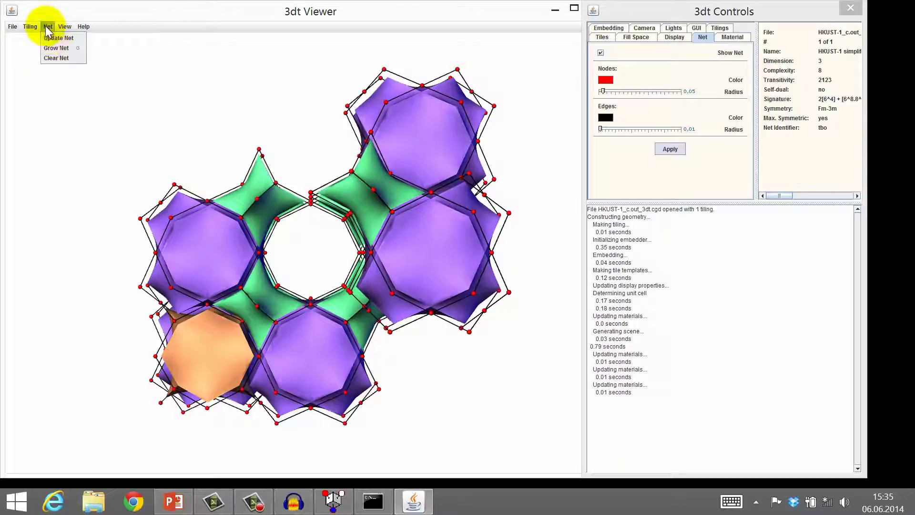
click(56, 46)
click(48, 27)
click(58, 45)
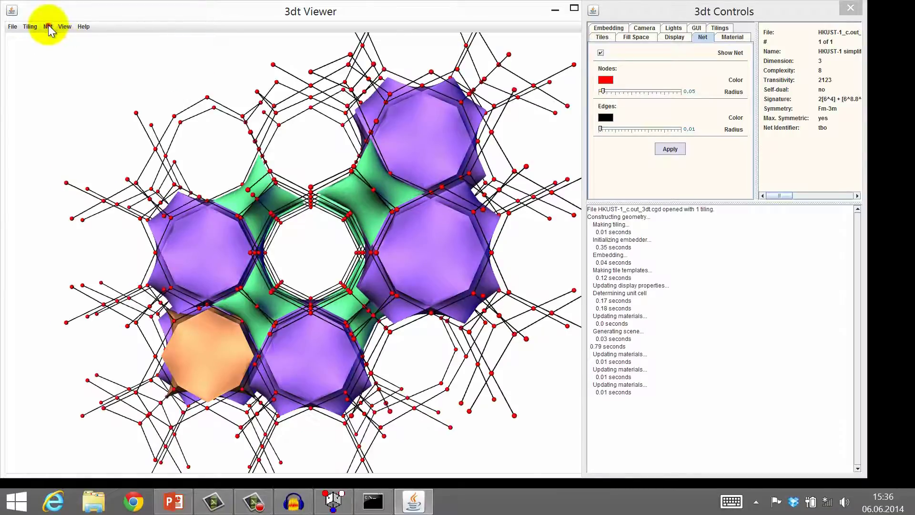
click(48, 26)
click(58, 58)
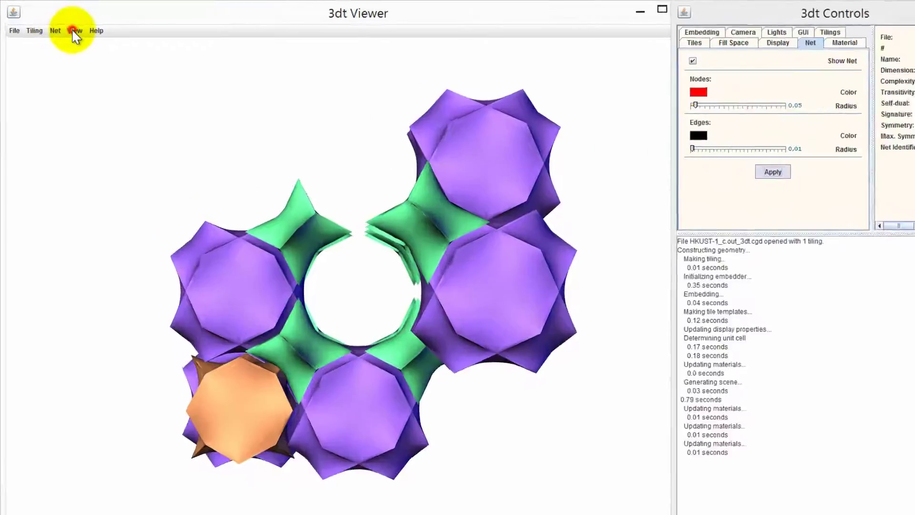
- Raise the tile material shininess from 15 to 18 and apply it
click(64, 26)
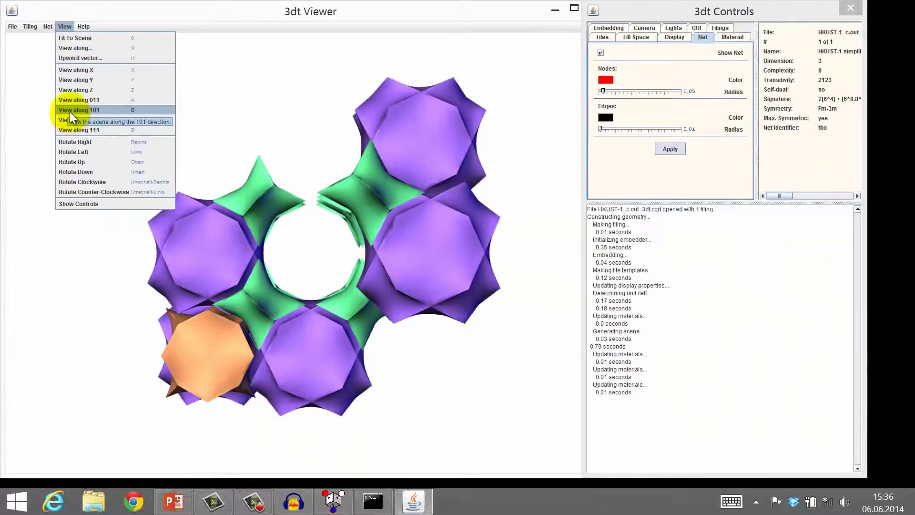
click(673, 73)
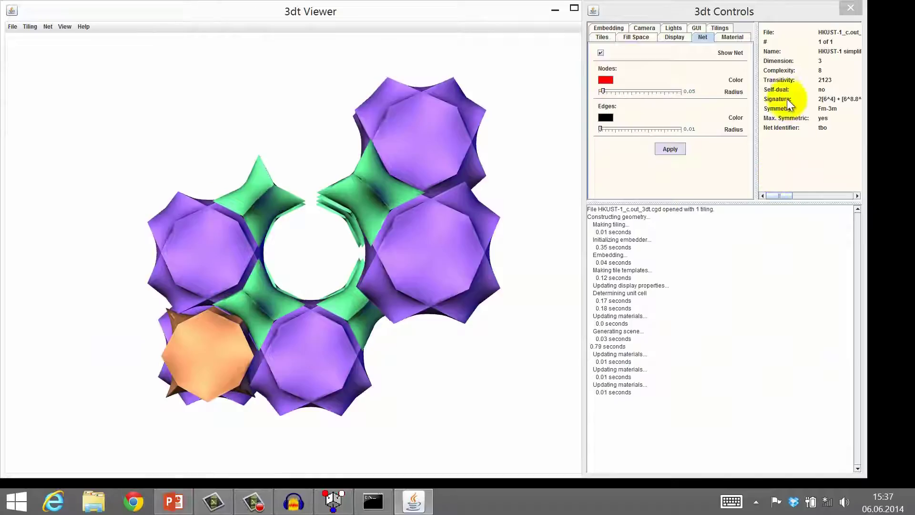
click(673, 28)
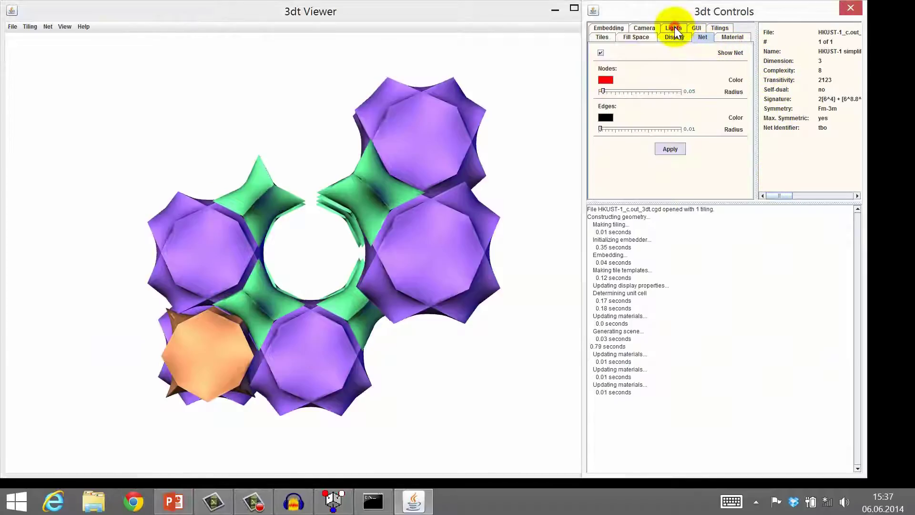
click(732, 37)
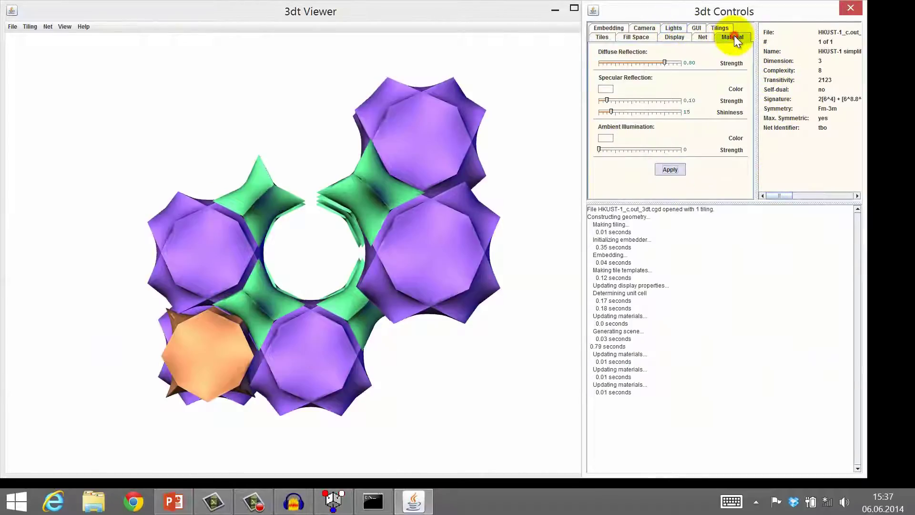
click(615, 111)
click(671, 170)
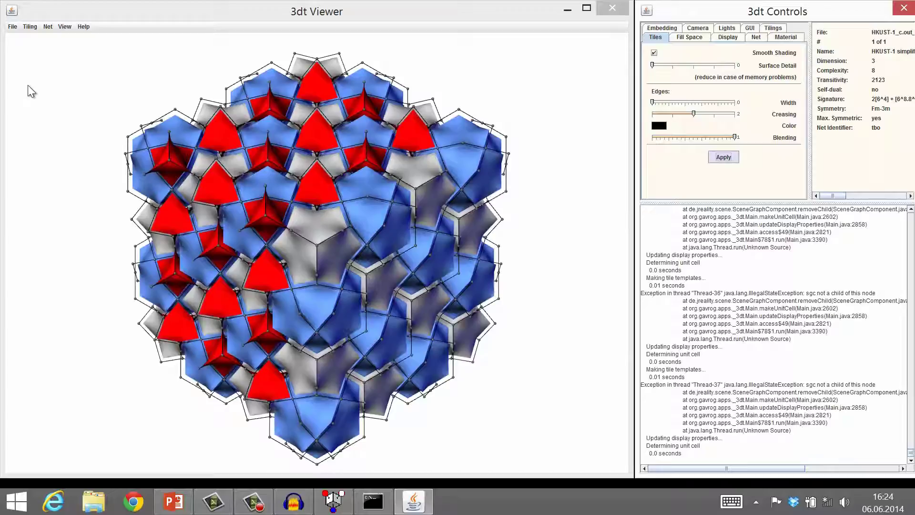
- Start a raytraced image export, proposing HKUST-1.png at 1308 × 924
click(12, 27)
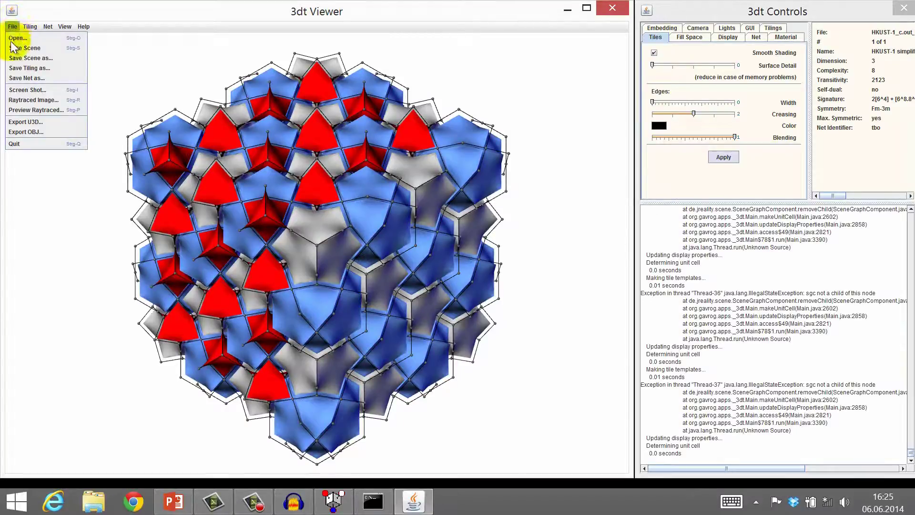
click(28, 92)
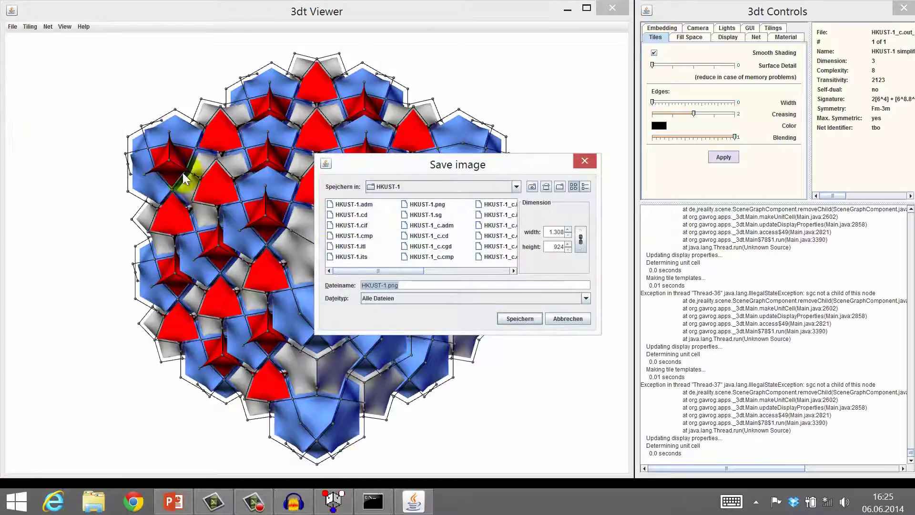
- Save HKUST-1.png and let Sunflow begin rendering the tiling
click(520, 316)
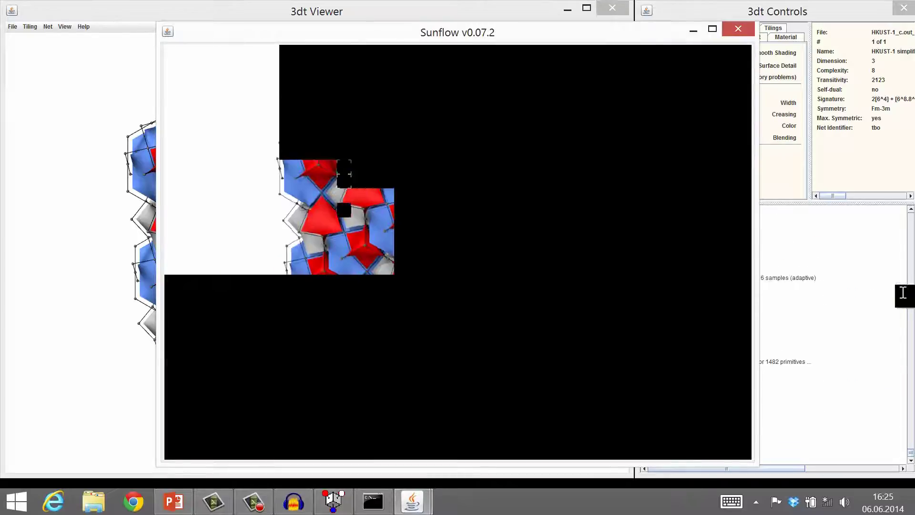